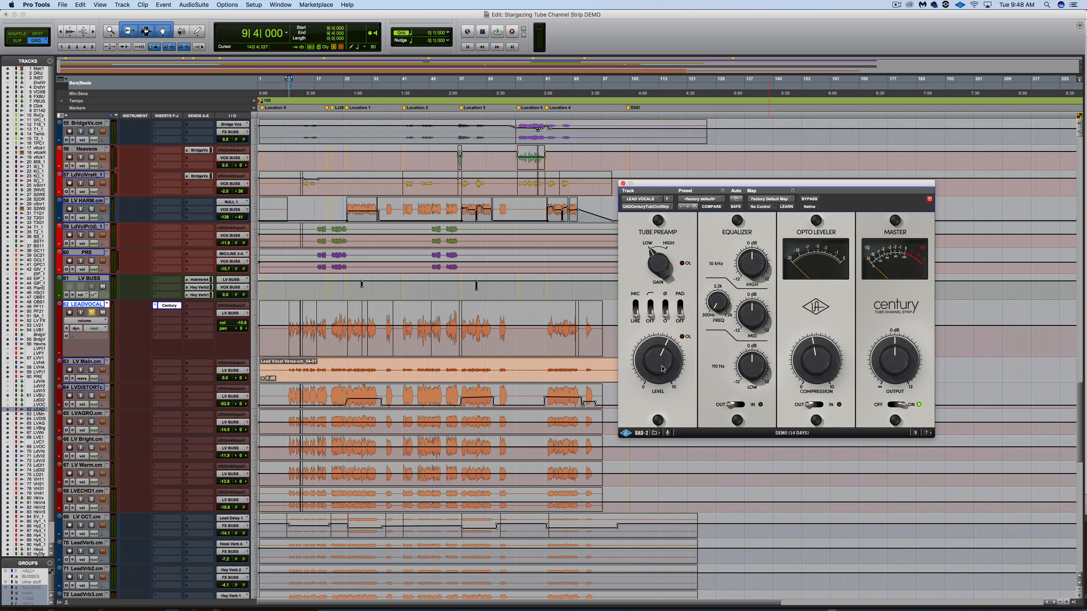
- Try out the preamp level, opto leveler compression and master output controls of the Century channel strip on the lead vocal
drag(661, 368, 658, 364)
mouse_move(896, 361)
mouse_down()
mouse_move(892, 371)
mouse_move(893, 363)
mouse_up()
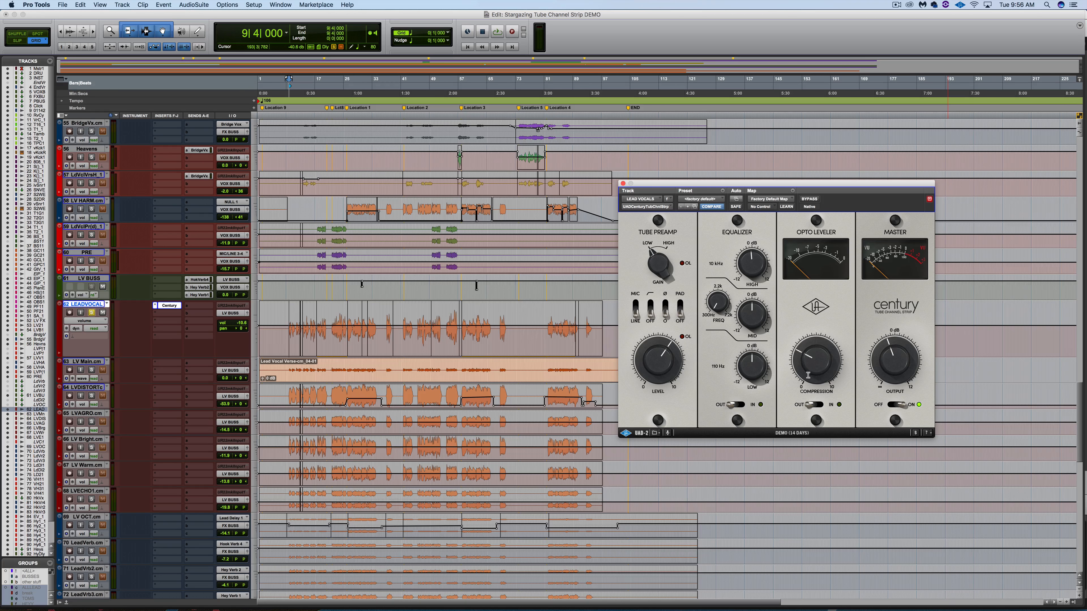
drag(808, 375, 813, 358)
mouse_move(650, 363)
mouse_down()
mouse_move(652, 342)
mouse_move(649, 362)
mouse_up()
drag(891, 360, 889, 367)
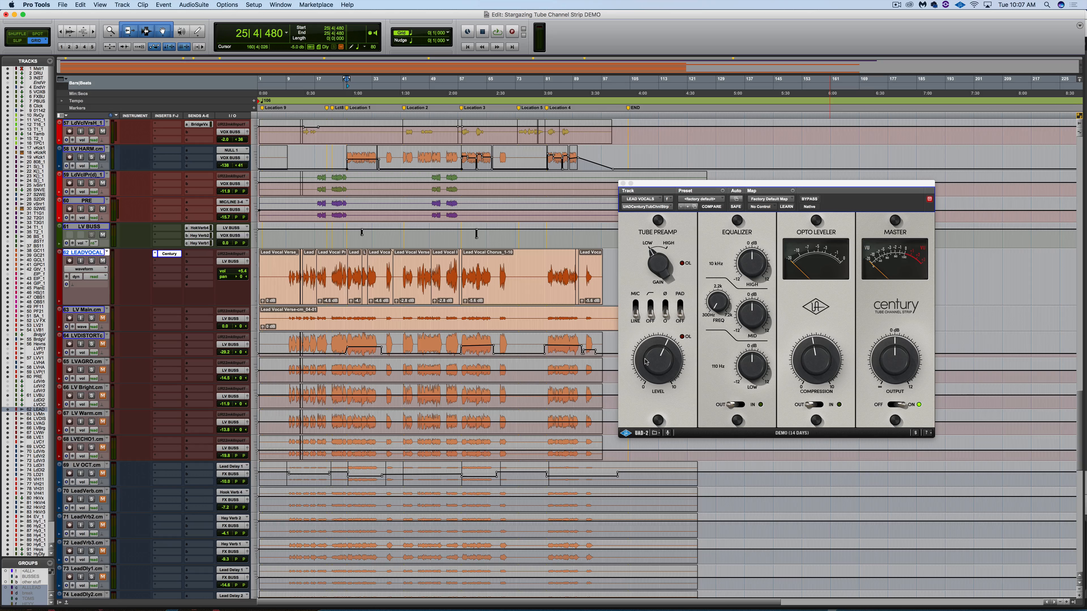
- Engage the Century's equalizer and opto leveler on the lead vocal and adjust the EQ bands during playback from bar 25
key(space)
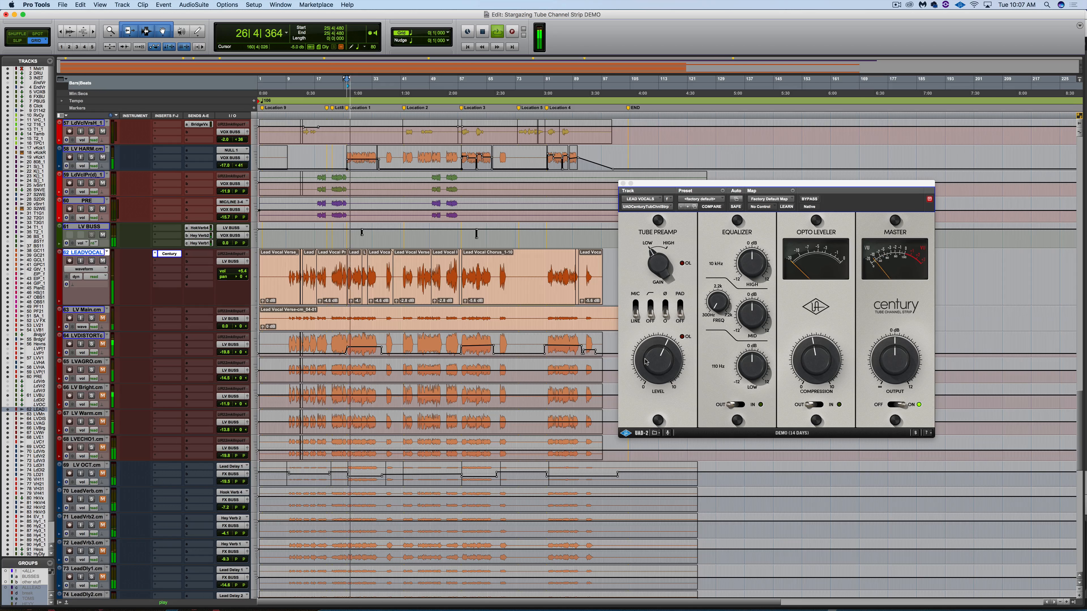
click(737, 404)
click(819, 408)
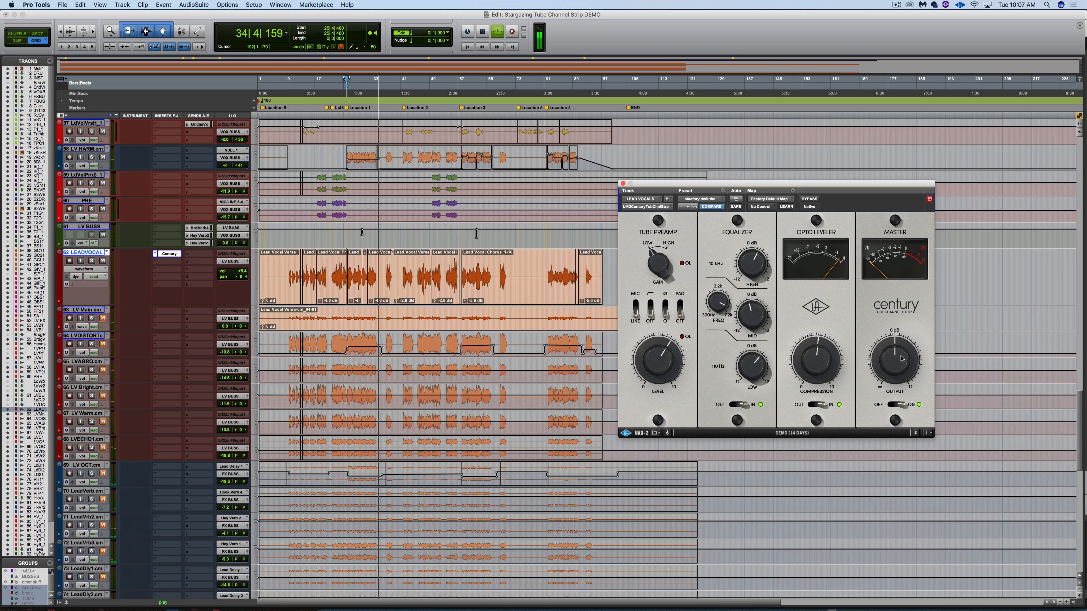
key(space)
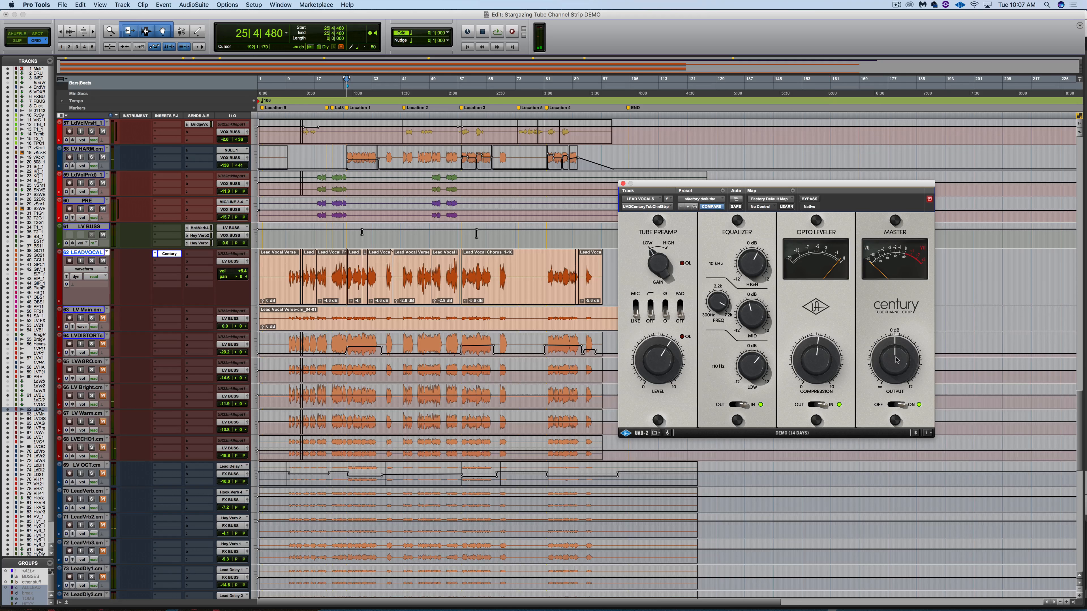
- Play the mix from bar 25 and compare the lead vocal with the Century plug-in bypassed and active
key(space)
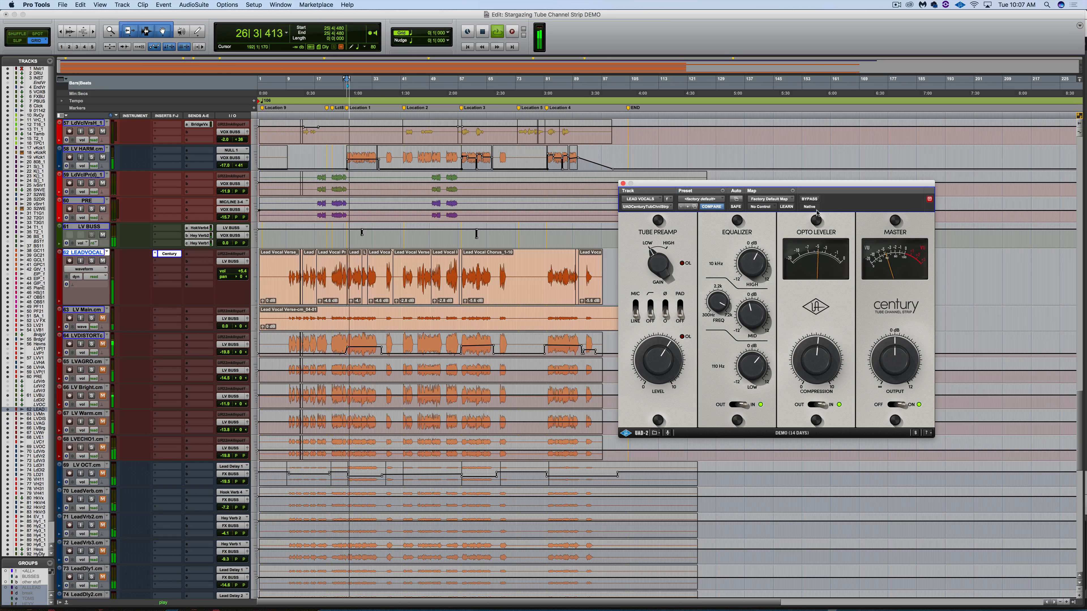
click(810, 199)
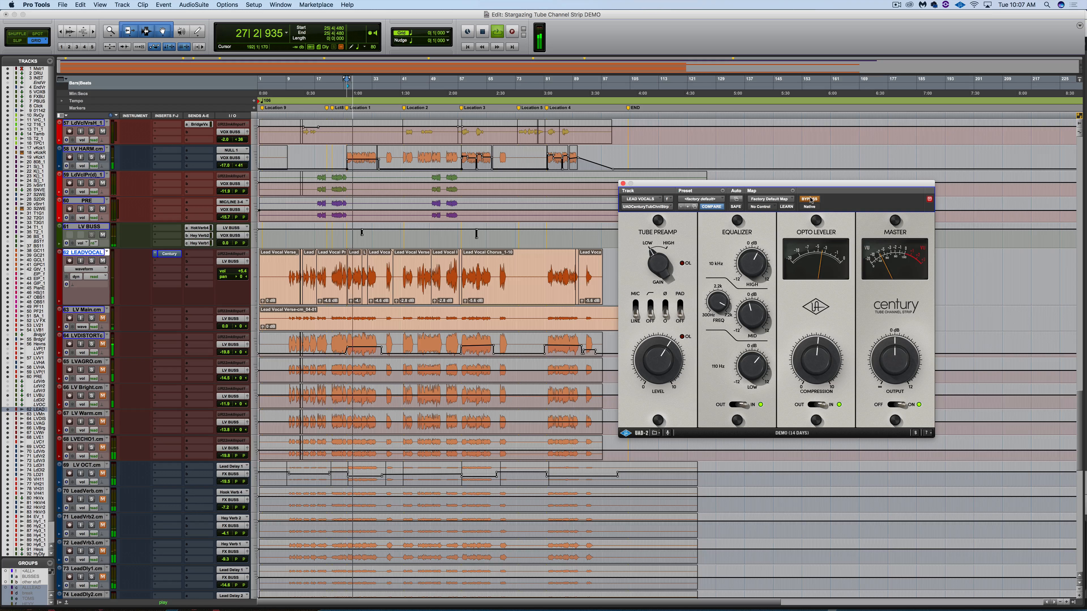
click(810, 199)
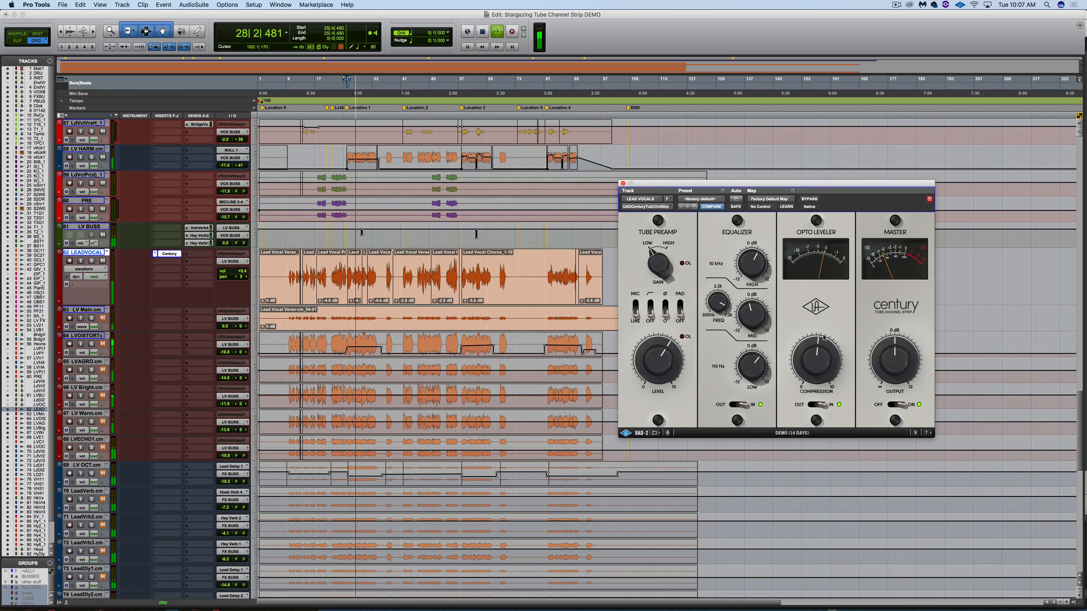
- Raise the lead vocal's tube preamp level and lower the master output to compensate, and stop playback
drag(651, 358, 649, 351)
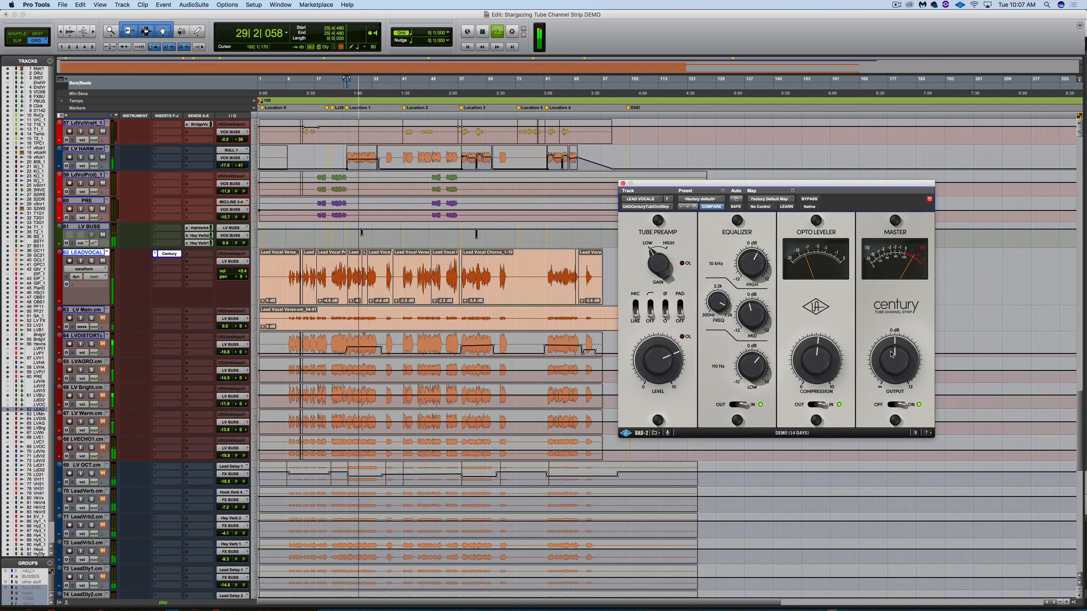
drag(892, 353, 894, 364)
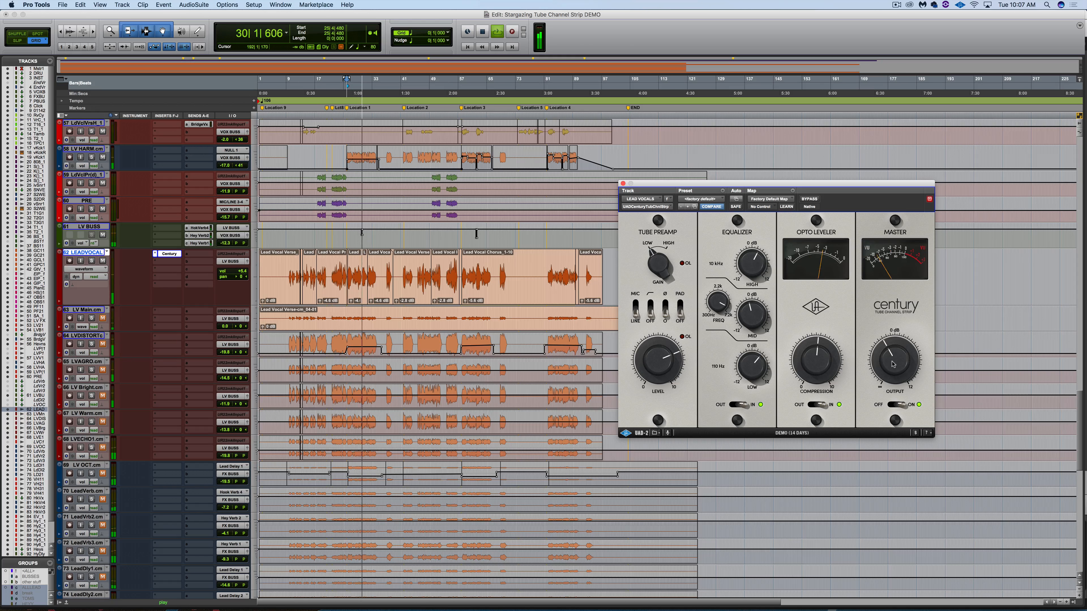
drag(893, 364, 894, 366)
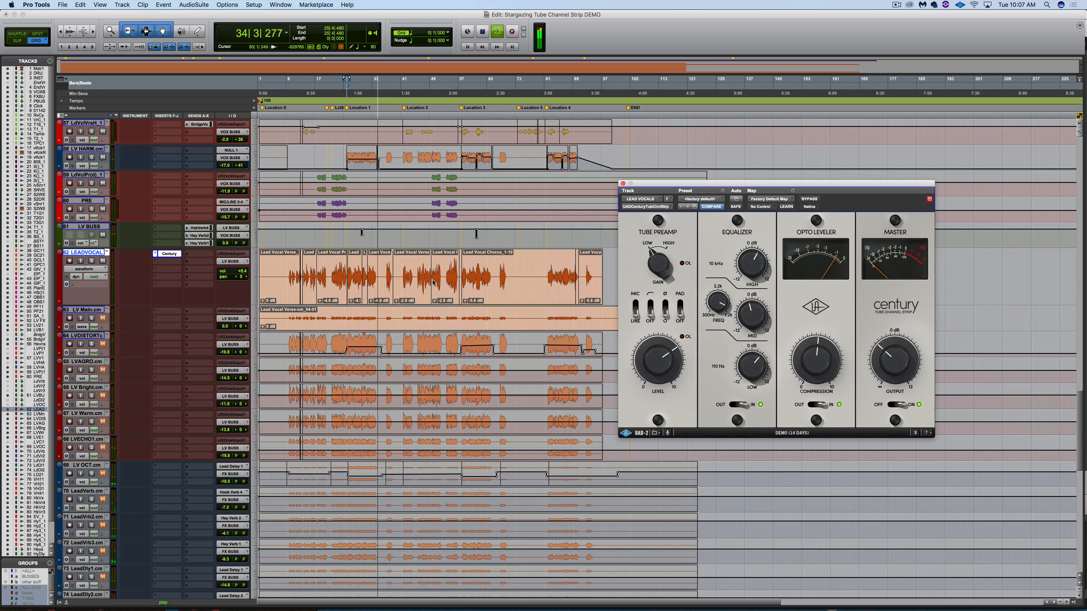
key(space)
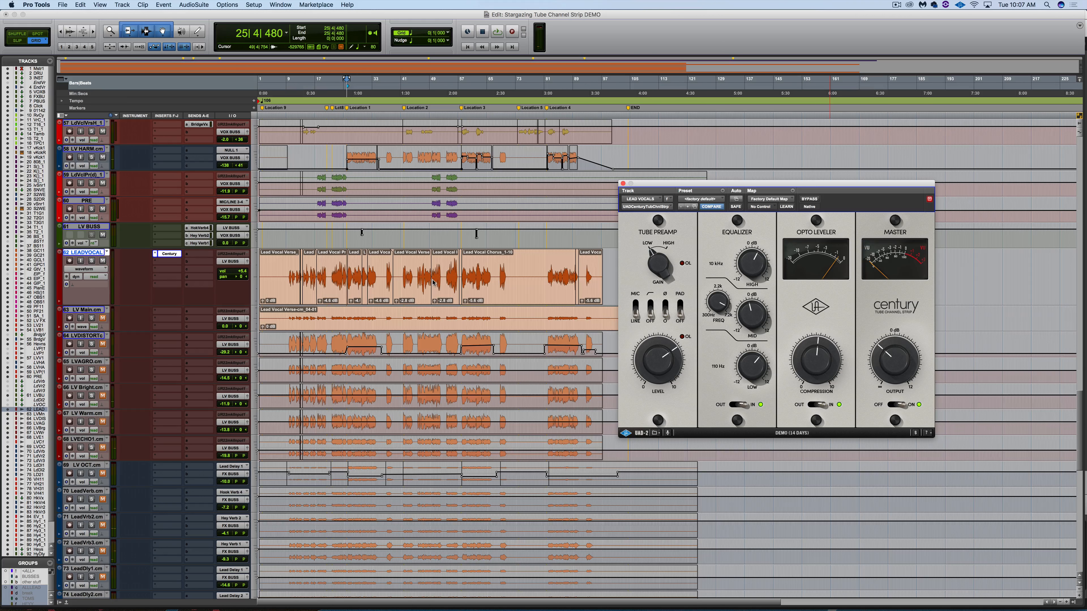
- Solo the LEADVOCAL track and play it from bar 25 with the Century plug-in bypassed and with it active
click(93, 261)
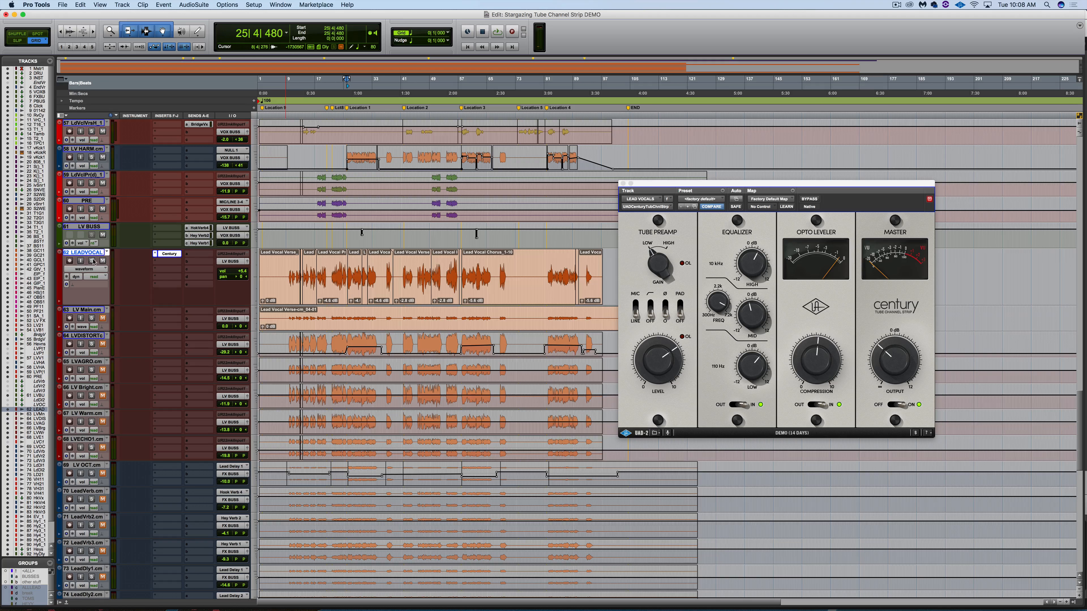
click(92, 261)
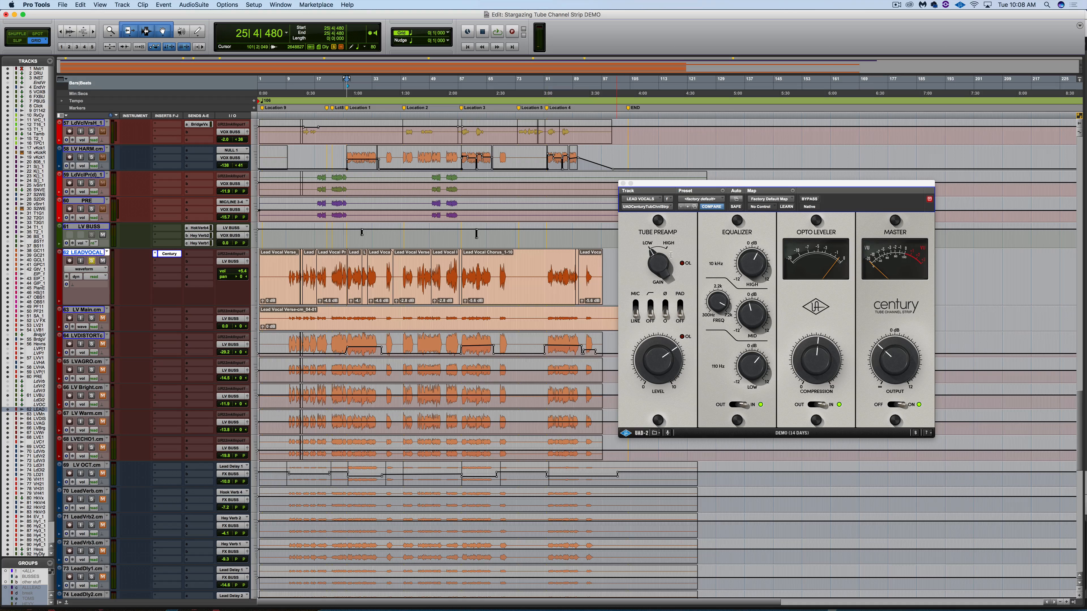
click(807, 201)
key(space)
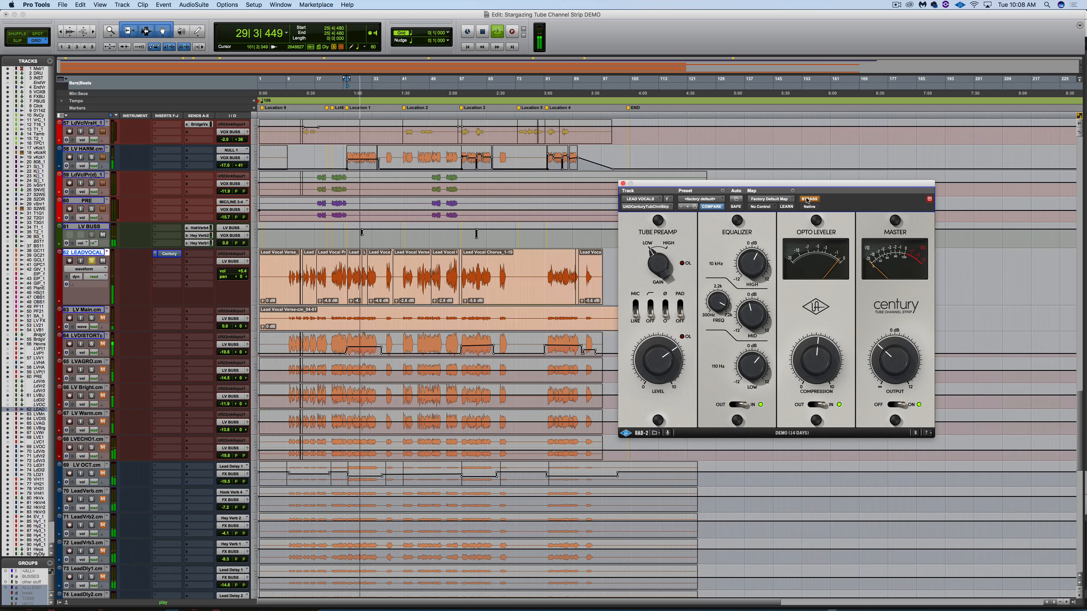
key(space)
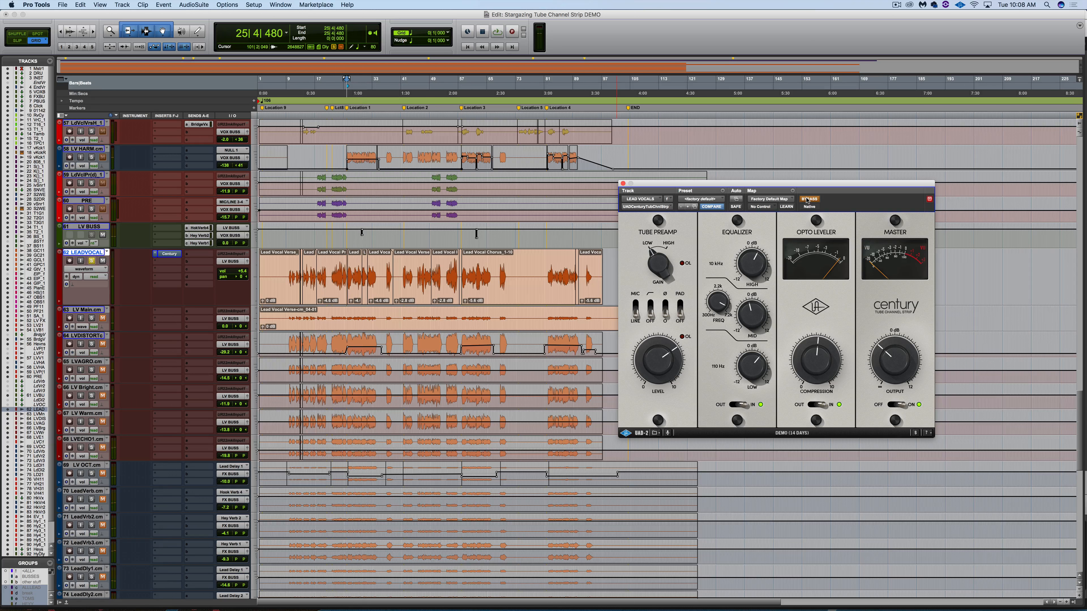
click(807, 200)
key(space)
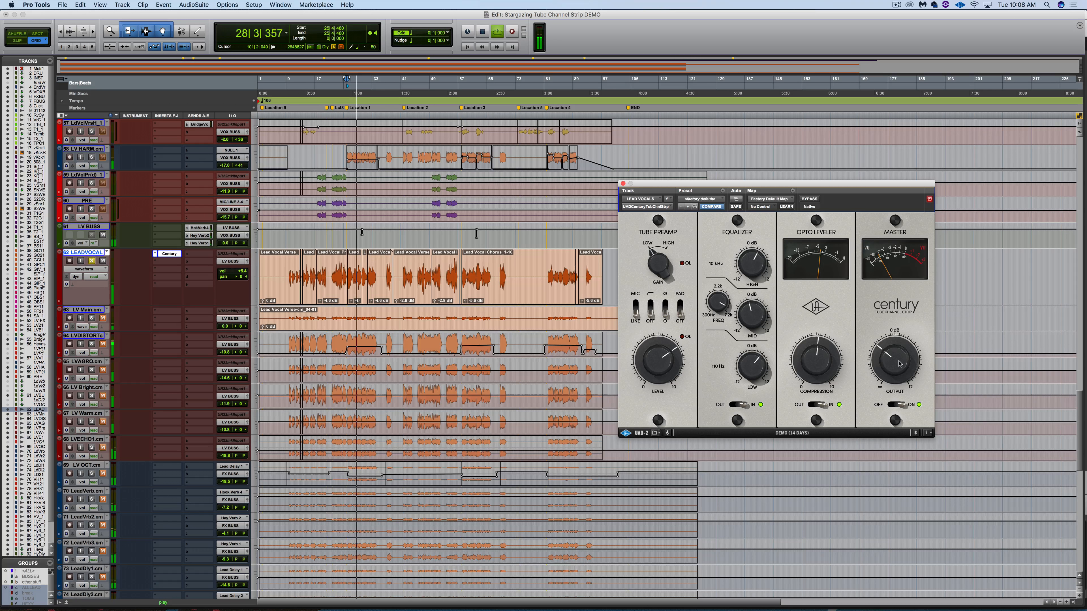
- Unsolo the lead vocal and raise the Century's master output slightly in the full mix, and stop playback
click(92, 262)
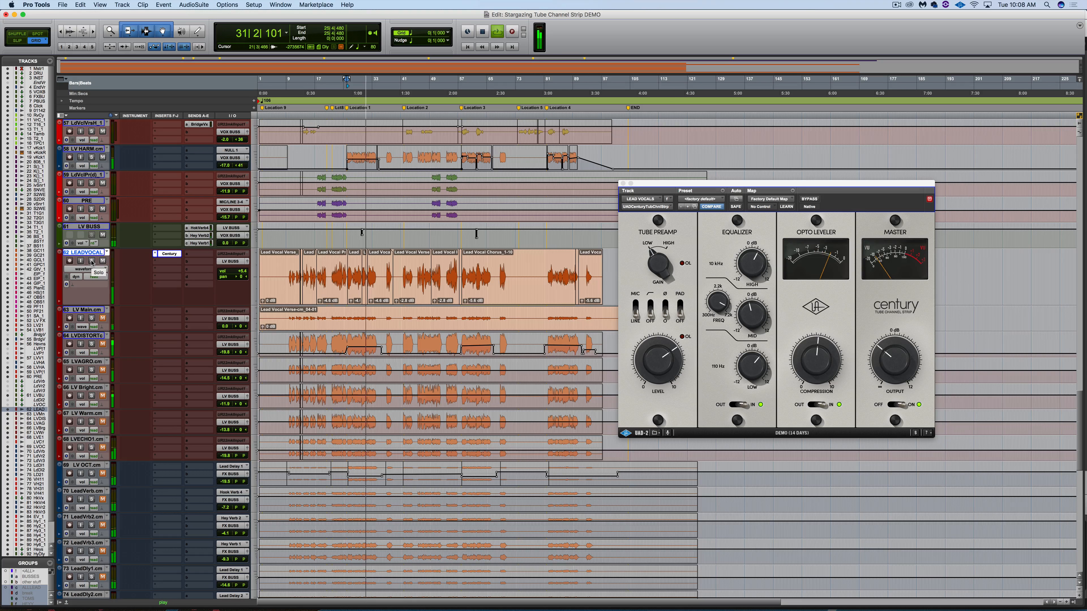
click(903, 365)
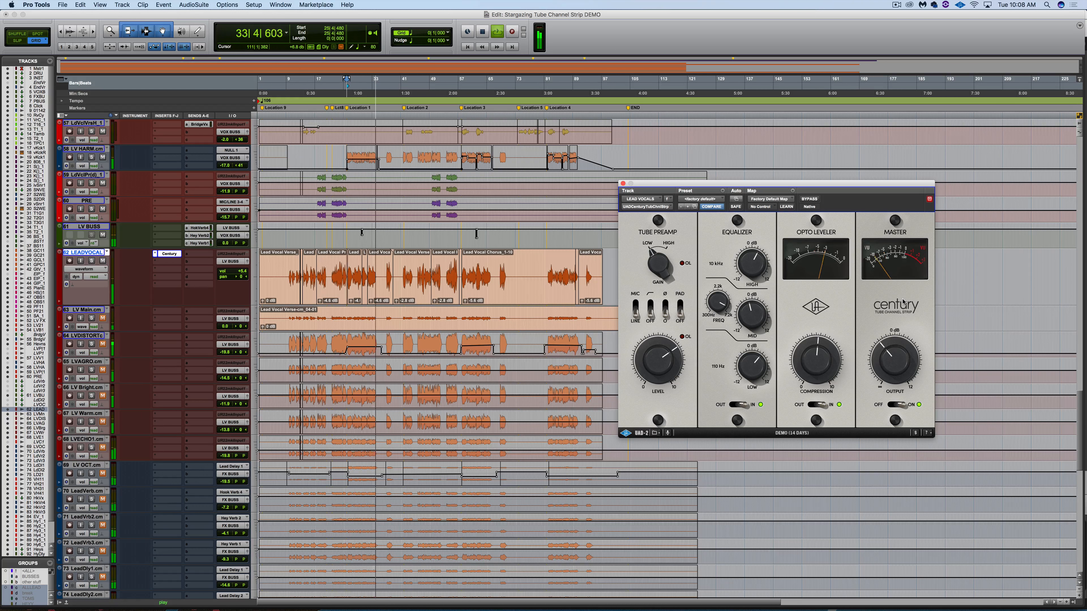
key(space)
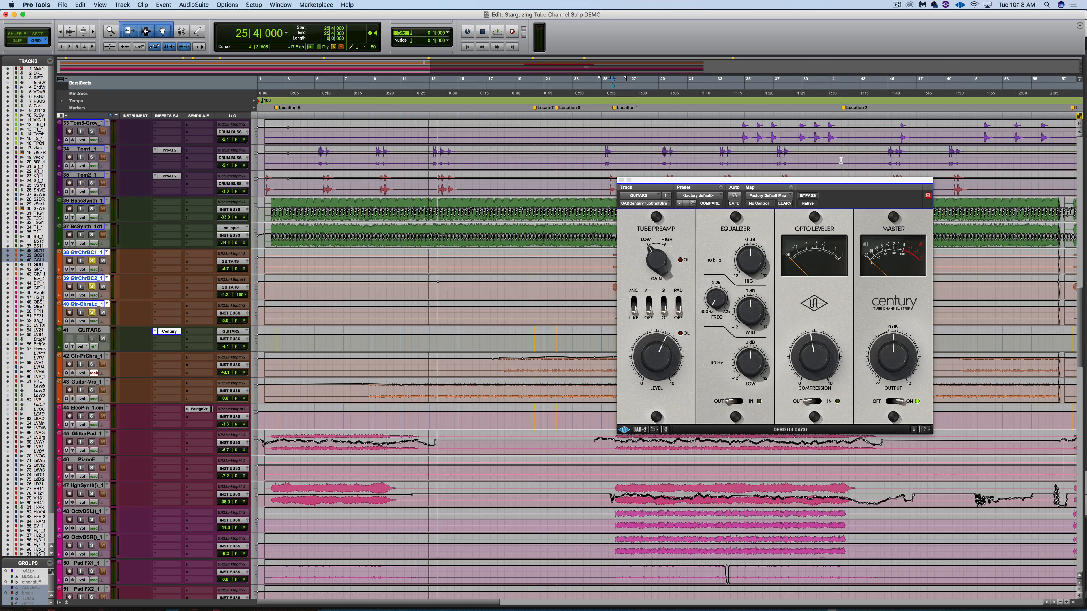
- Play the three chorus guitar tracks from bar 25 soloed, in the full mix and soloed again
key(space)
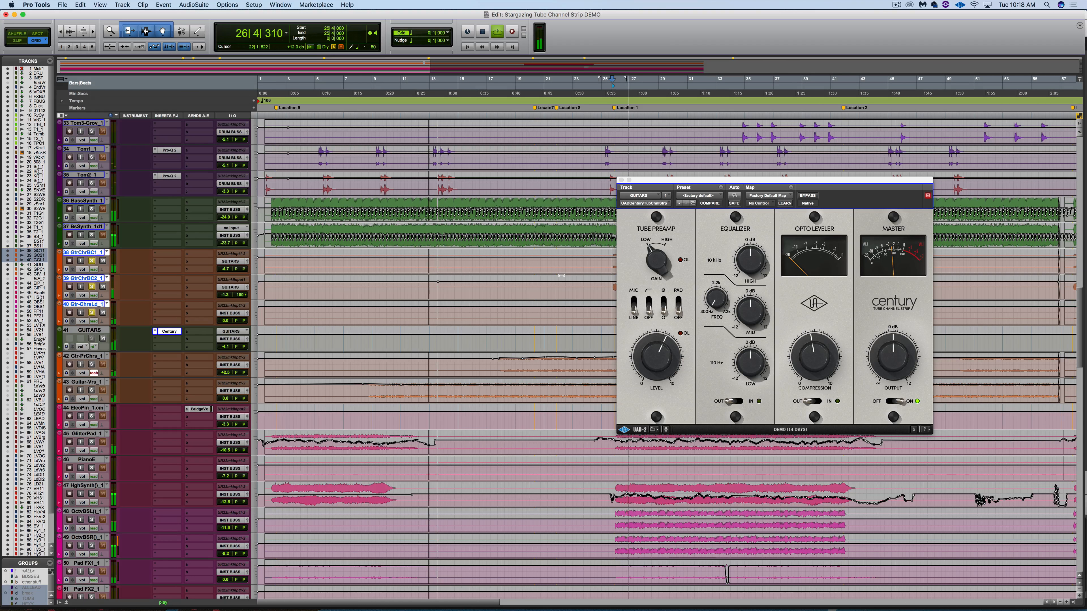
alt+shift+click(92, 313)
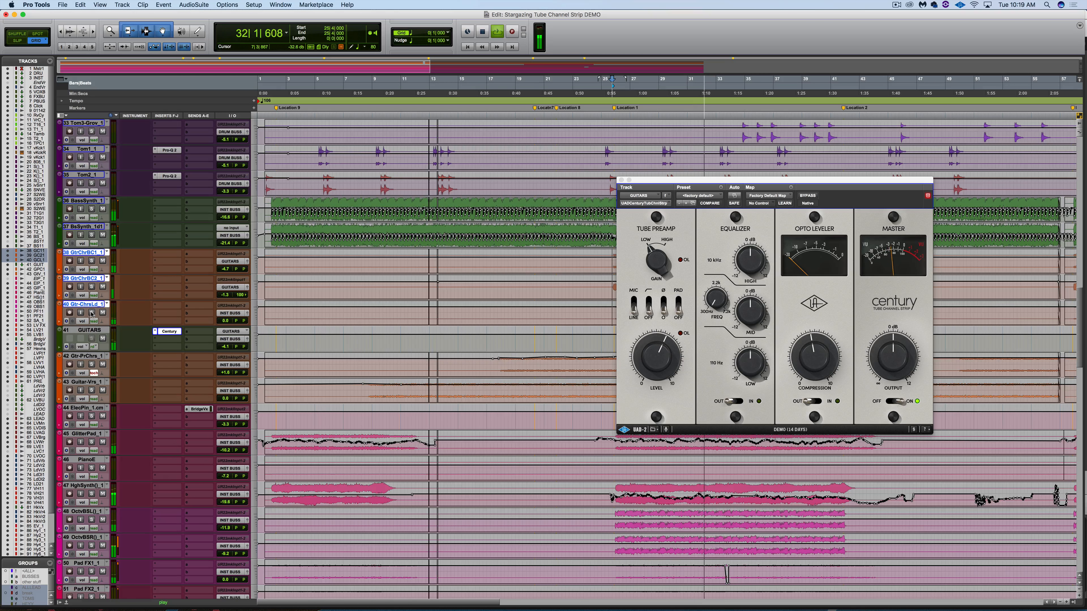
click(91, 313)
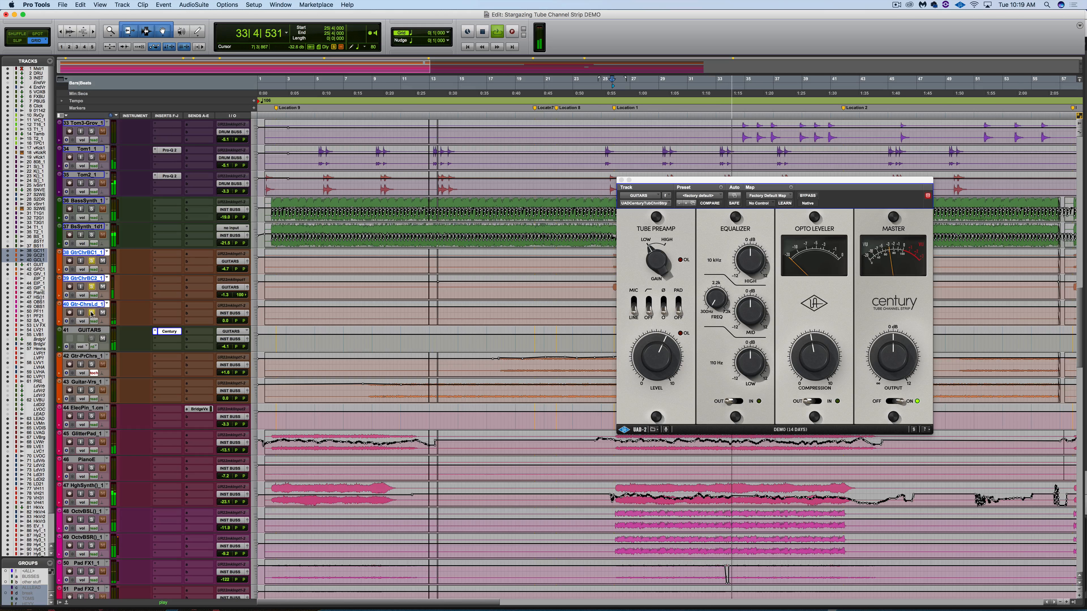
key(space)
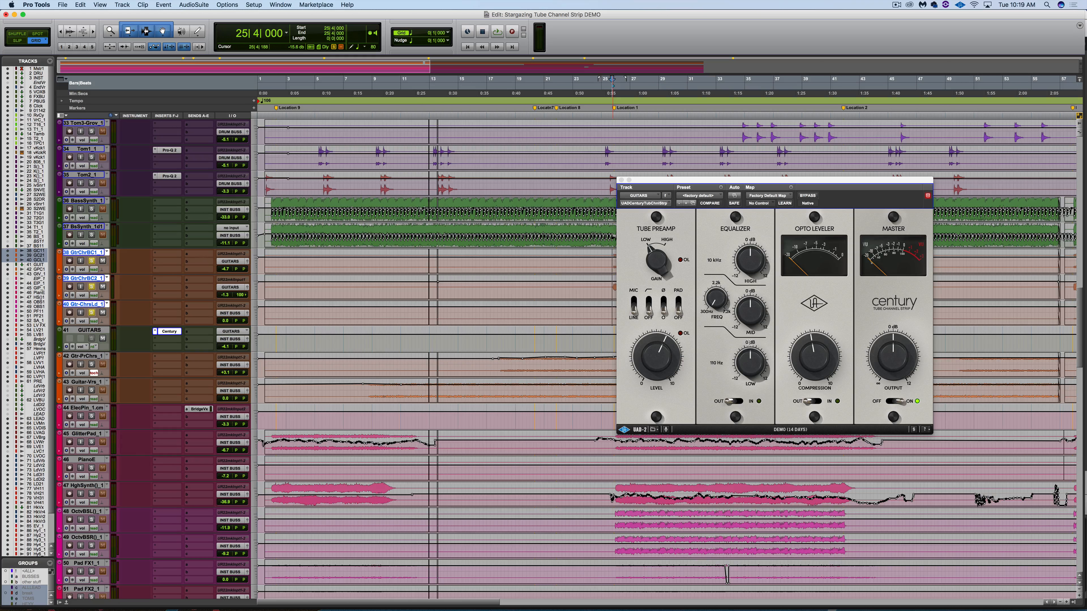
- On the GUITARS bus, boost the Century's high and mid EQ, raise the preamp level and lower the master output during playback
click(714, 299)
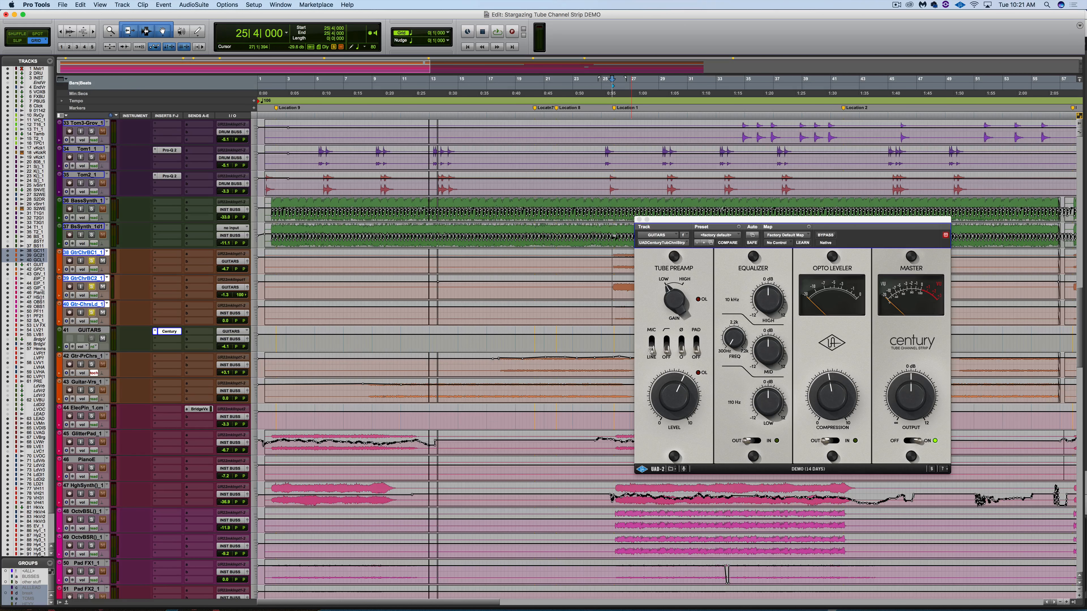
key(space)
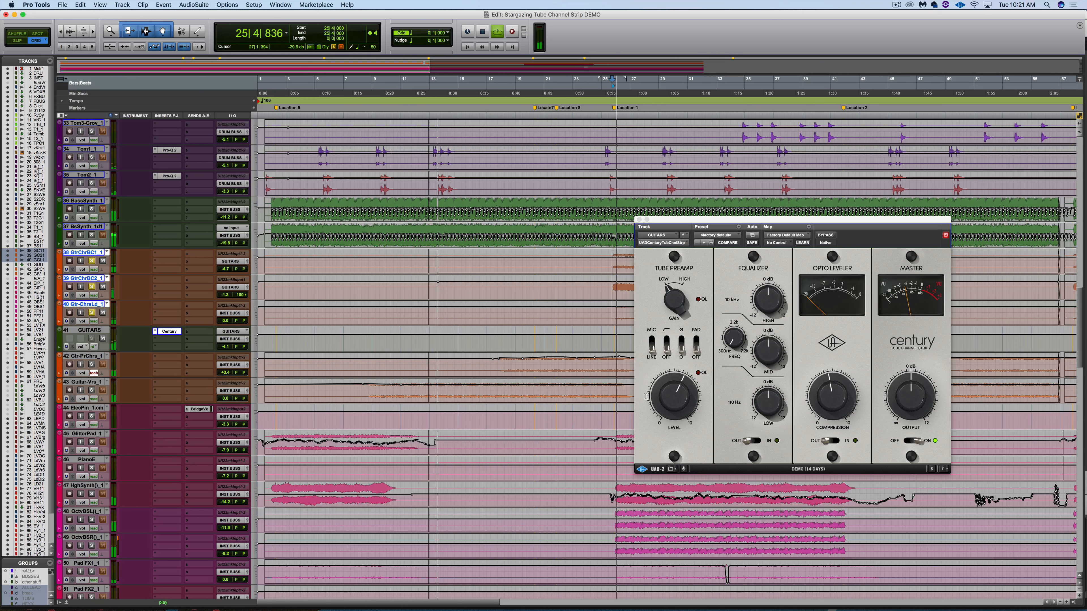
click(672, 396)
drag(672, 396, 675, 390)
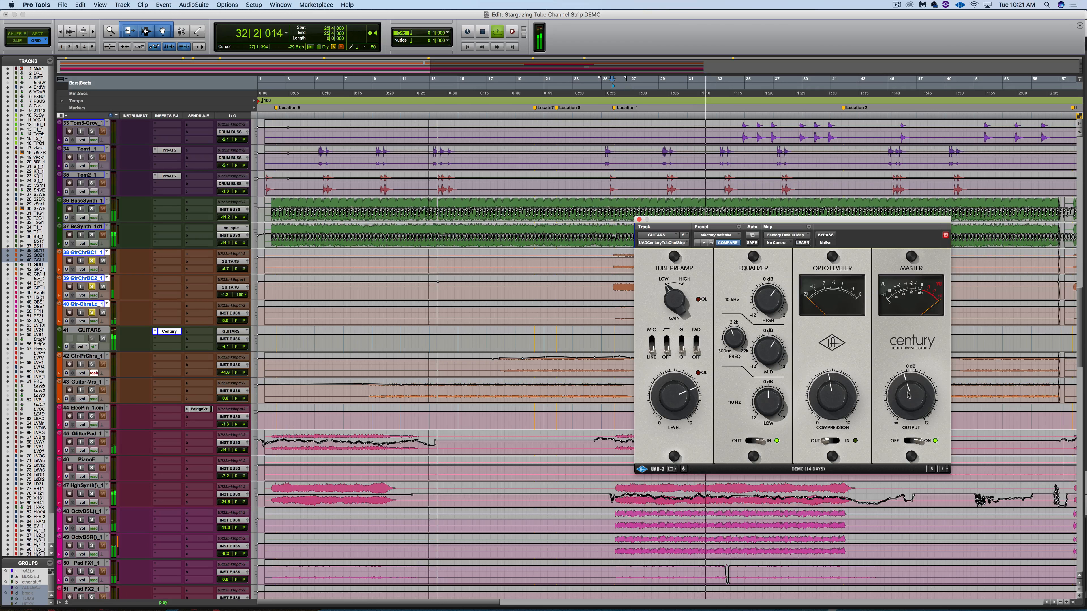
drag(905, 394, 904, 406)
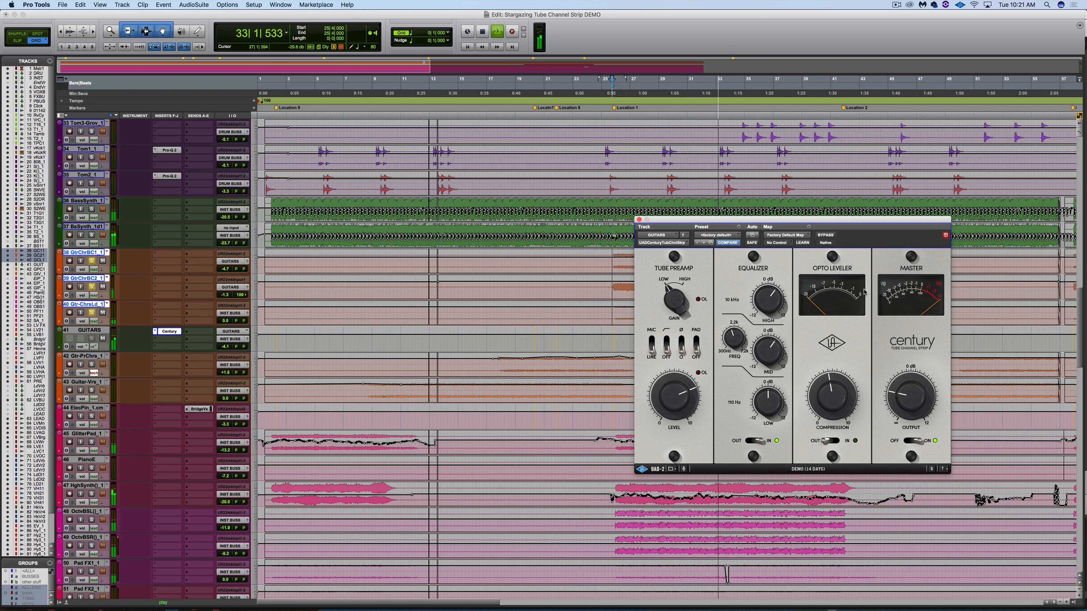
- Compare the soloed guitars with the Century plug-in bypassed and active, and trim the master output down slightly
click(826, 236)
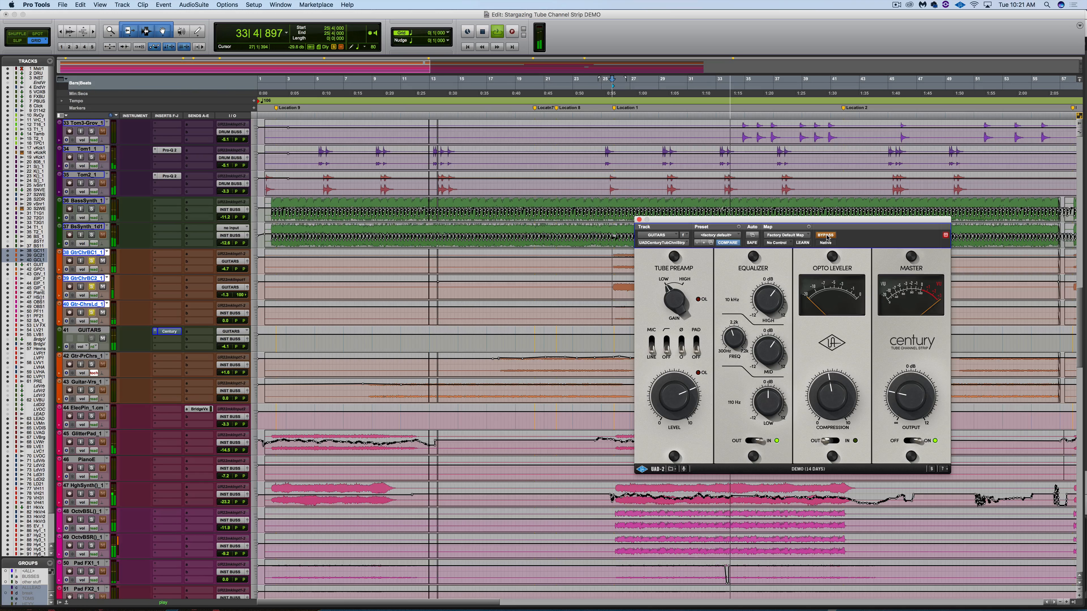
click(826, 235)
drag(905, 399, 905, 401)
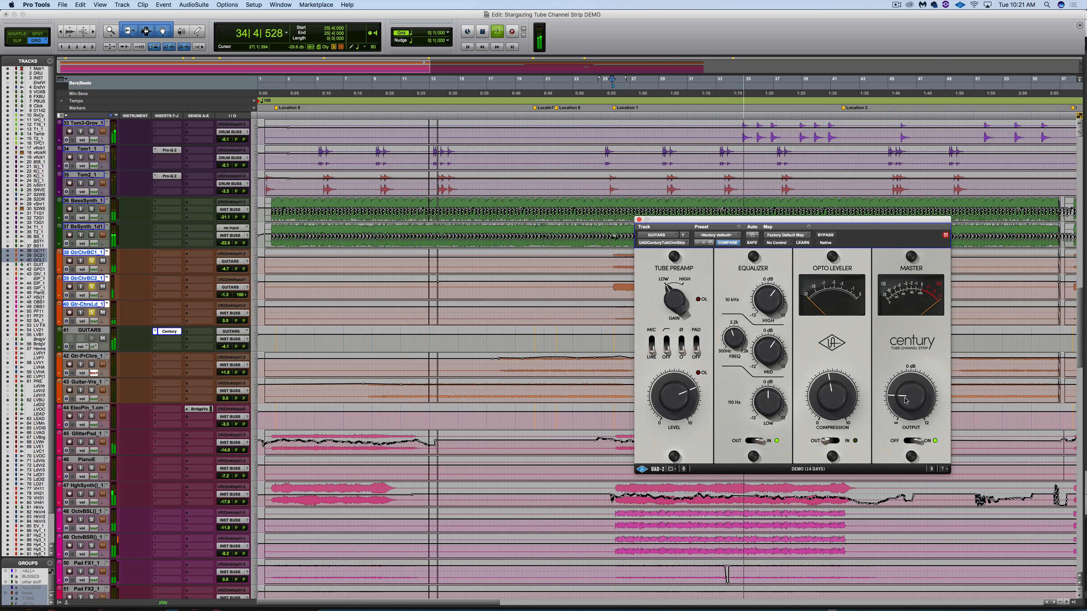
- Unsolo the guitar tracks and compare the GUITARS bus in the full mix with the Century plug-in bypassed and active
click(92, 312)
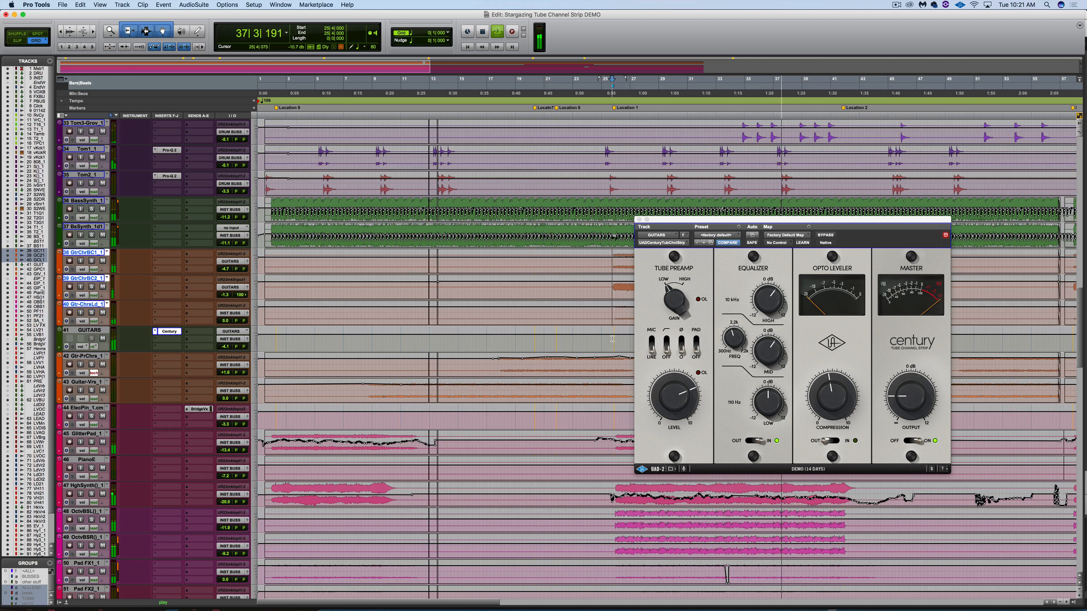
key(space)
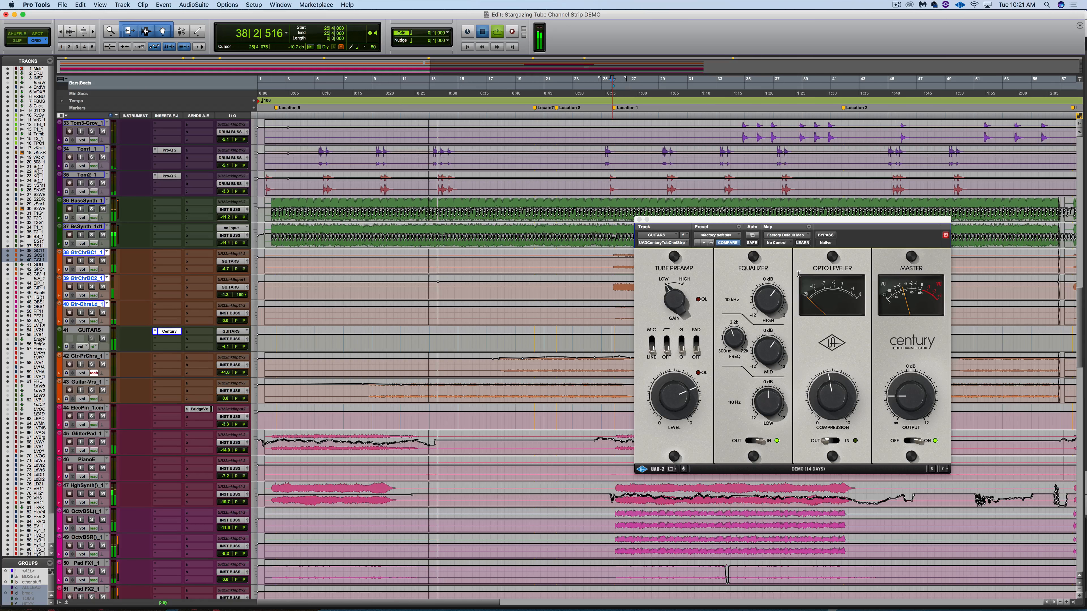
key(space)
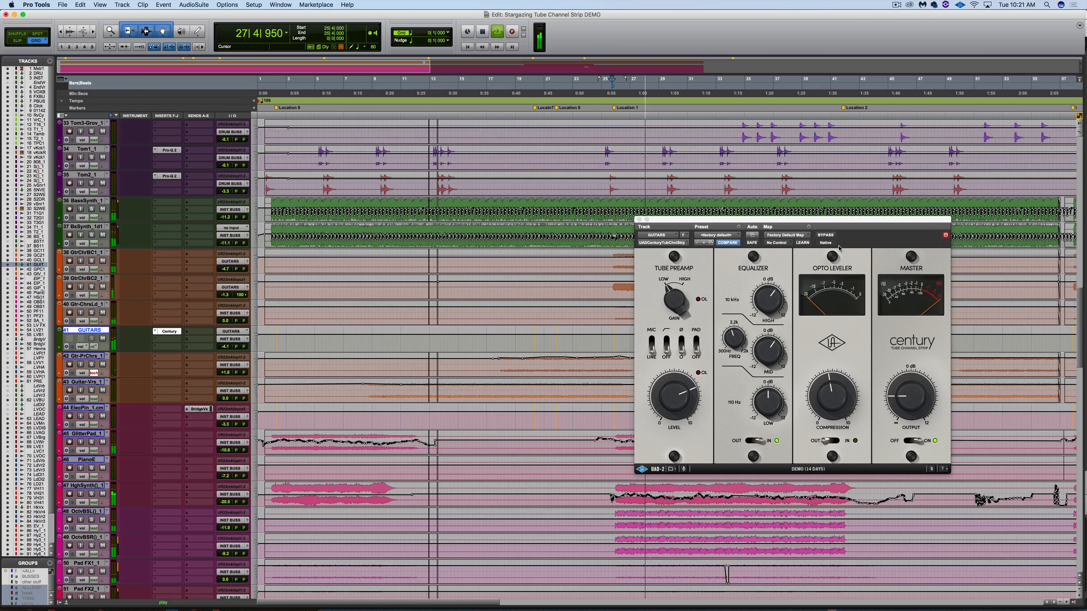
click(826, 235)
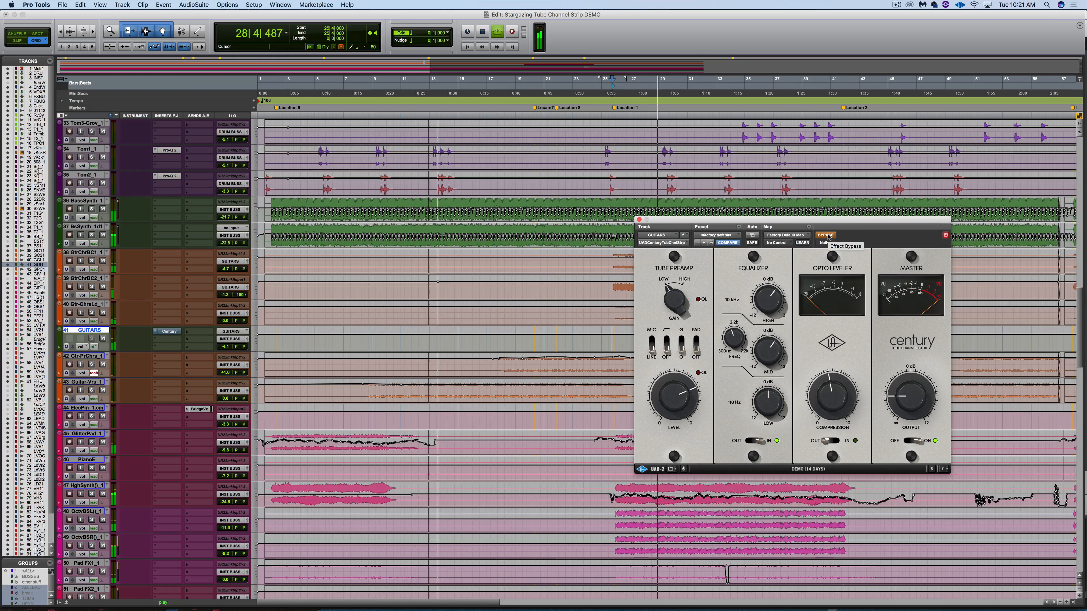
click(827, 236)
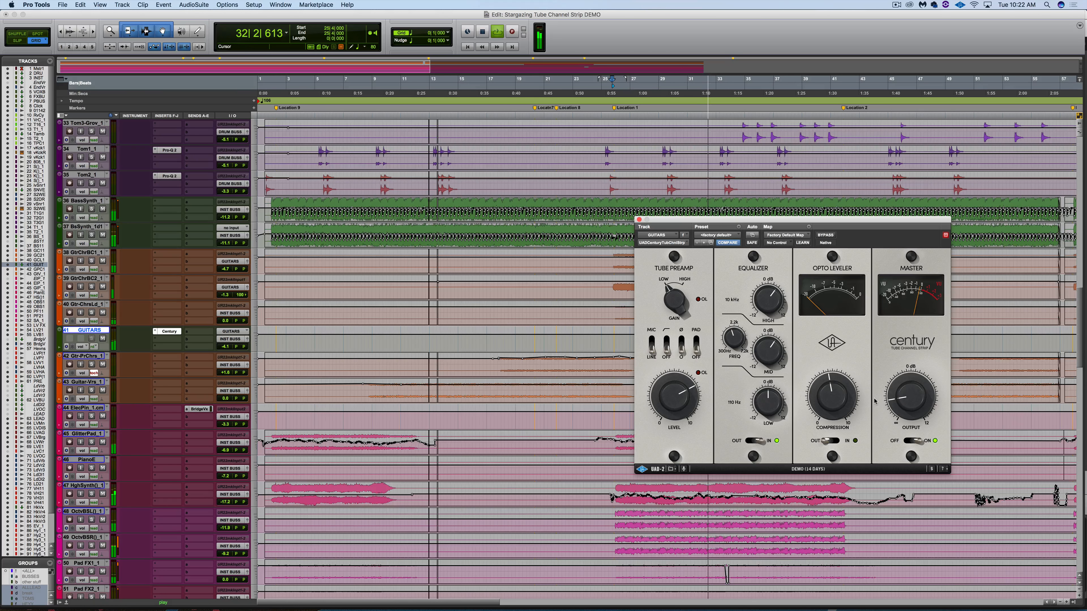
- Repeat the bypassed and active comparison of the GUITARS bus Century plug-in in the full mix and stop playback
click(825, 235)
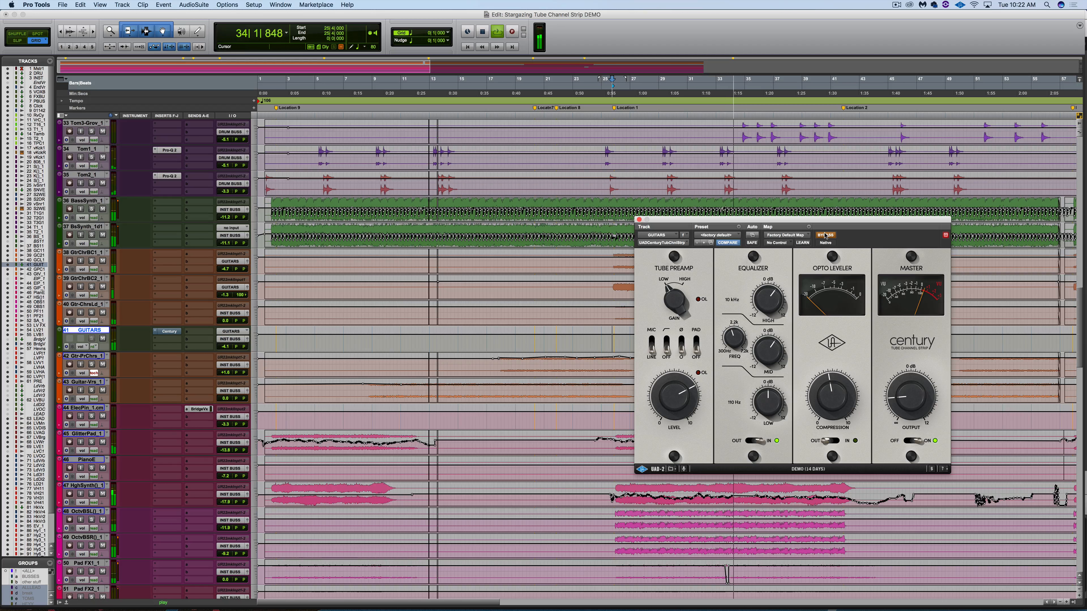
click(826, 235)
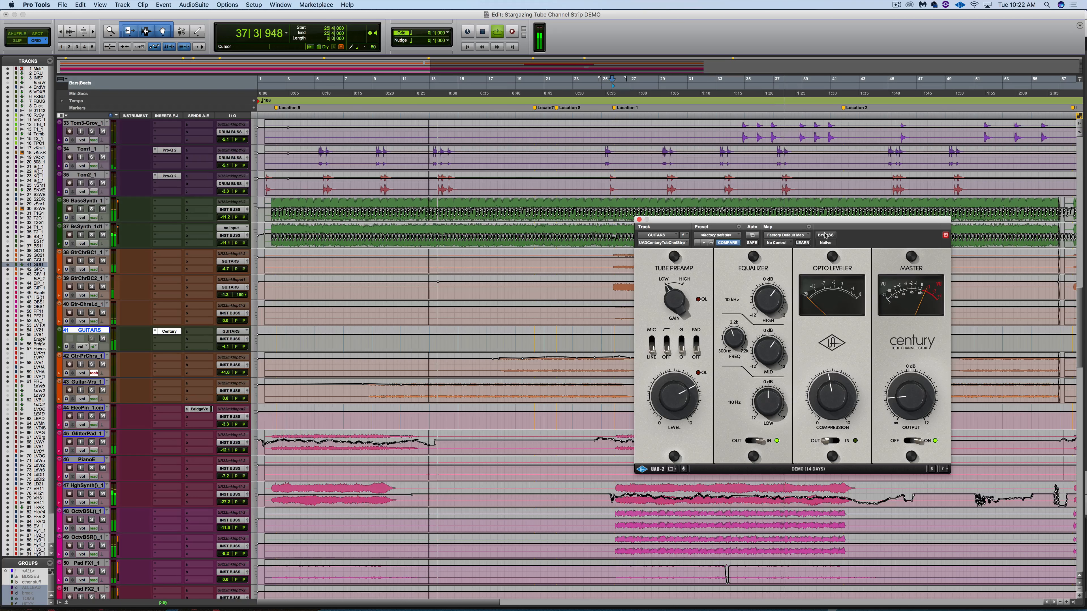
key(space)
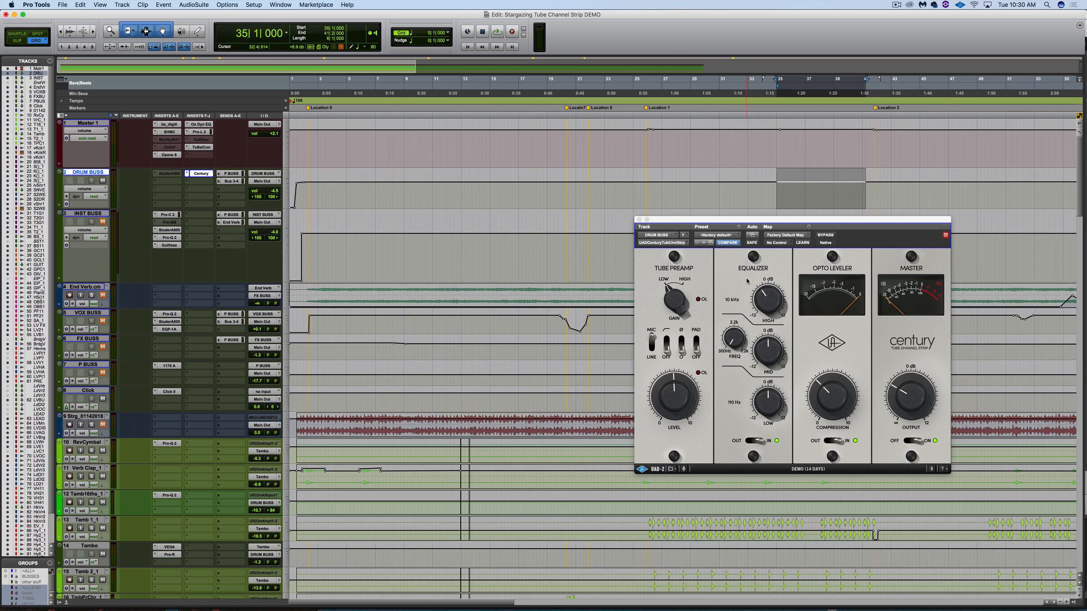
- Play the DRUM BUSS selection with the Century plug-in bypassed and active, stop playback and turn down the preamp level
click(826, 235)
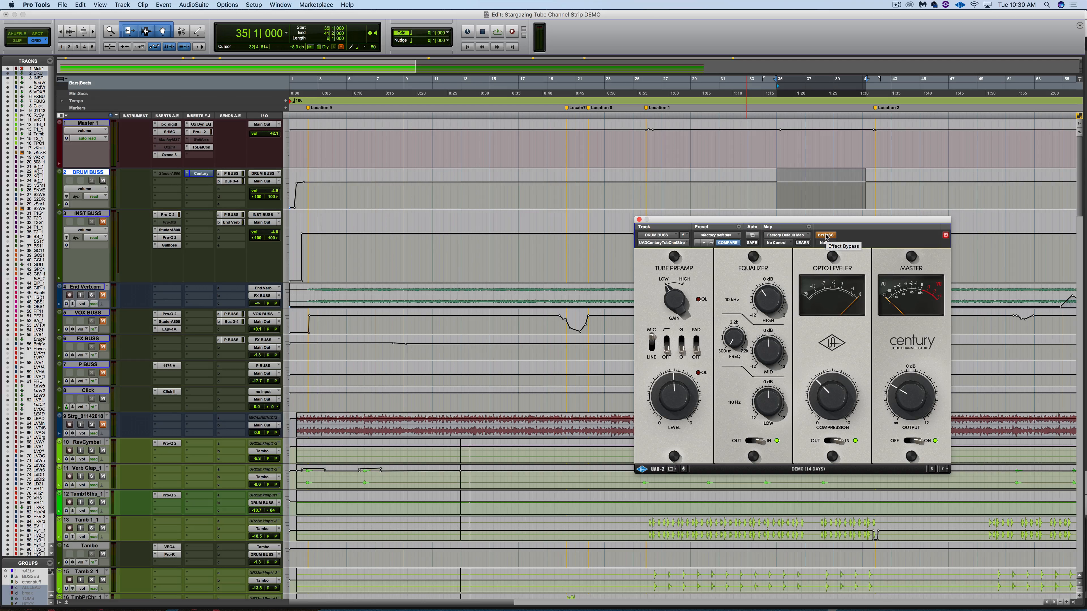
key(space)
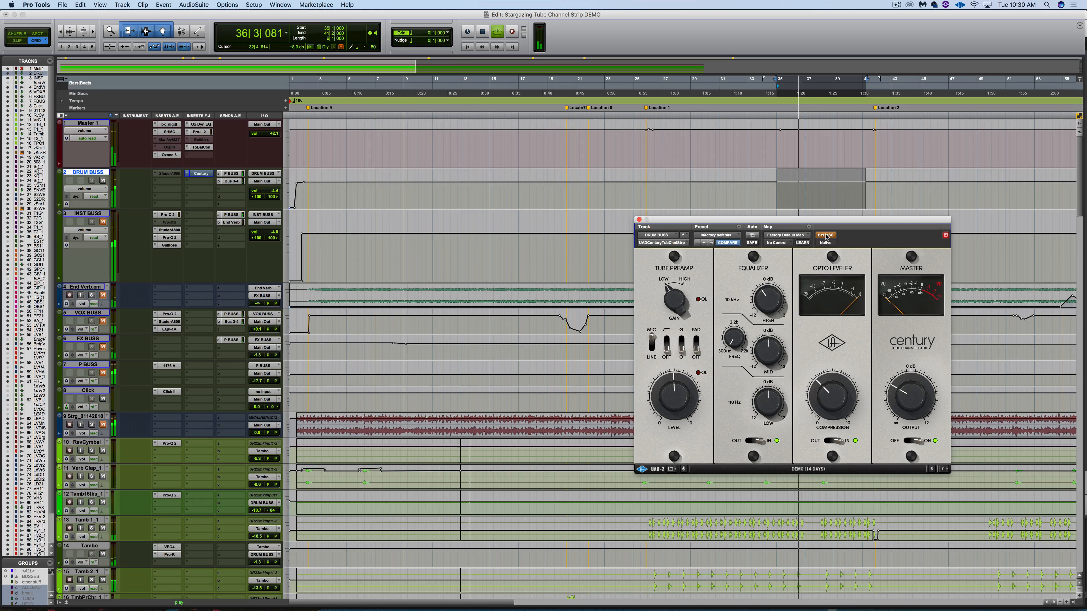
click(825, 235)
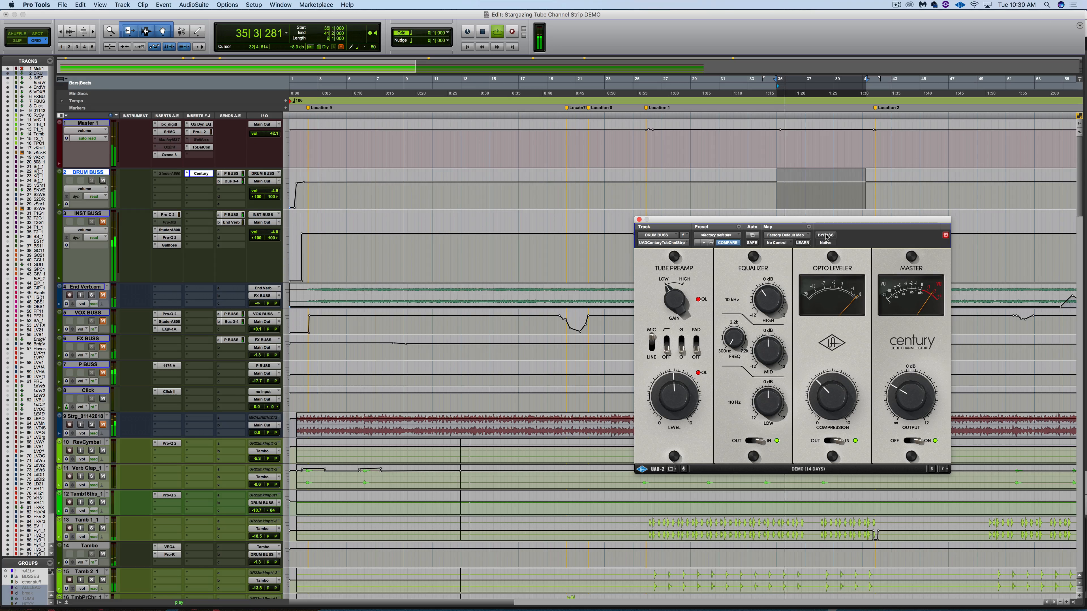
key(space)
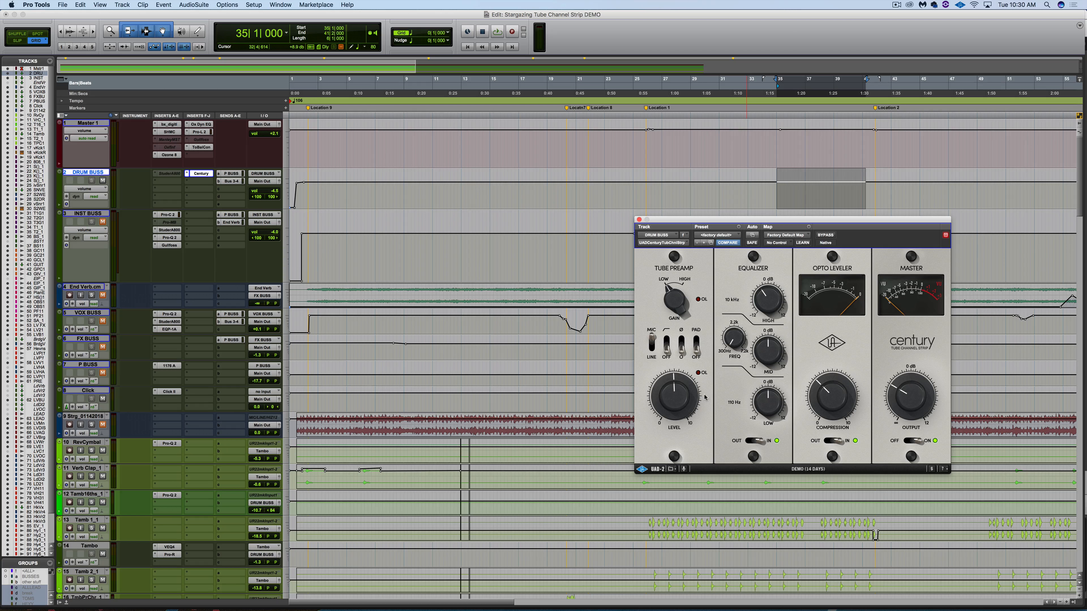
drag(668, 392, 667, 403)
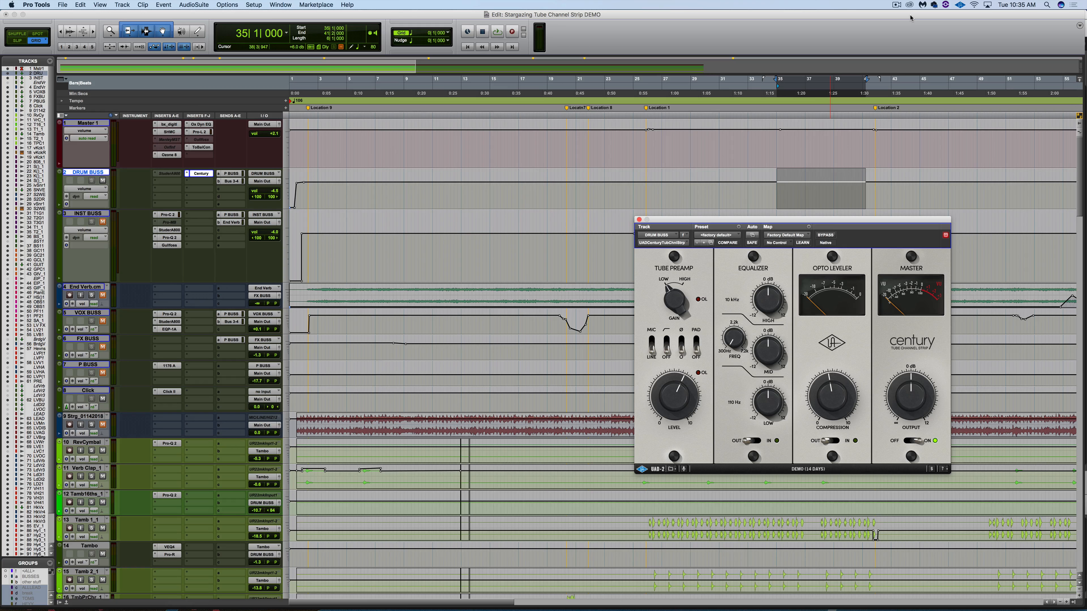
- During playback of the DRUM BUSS selection, switch in the Century's equalizer and opto leveler and reduce the compression
key(space)
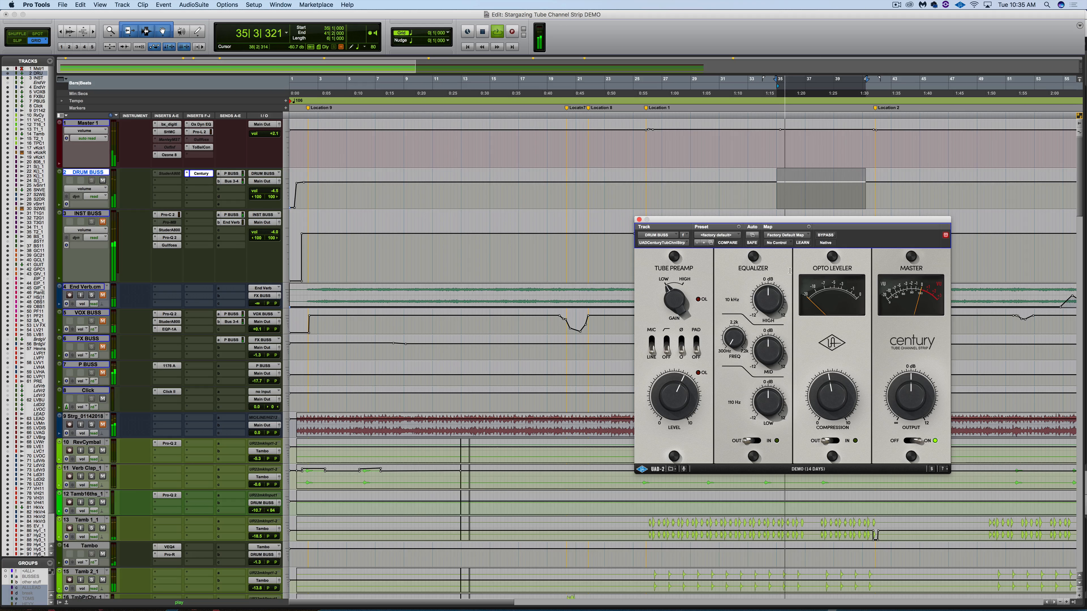
click(753, 441)
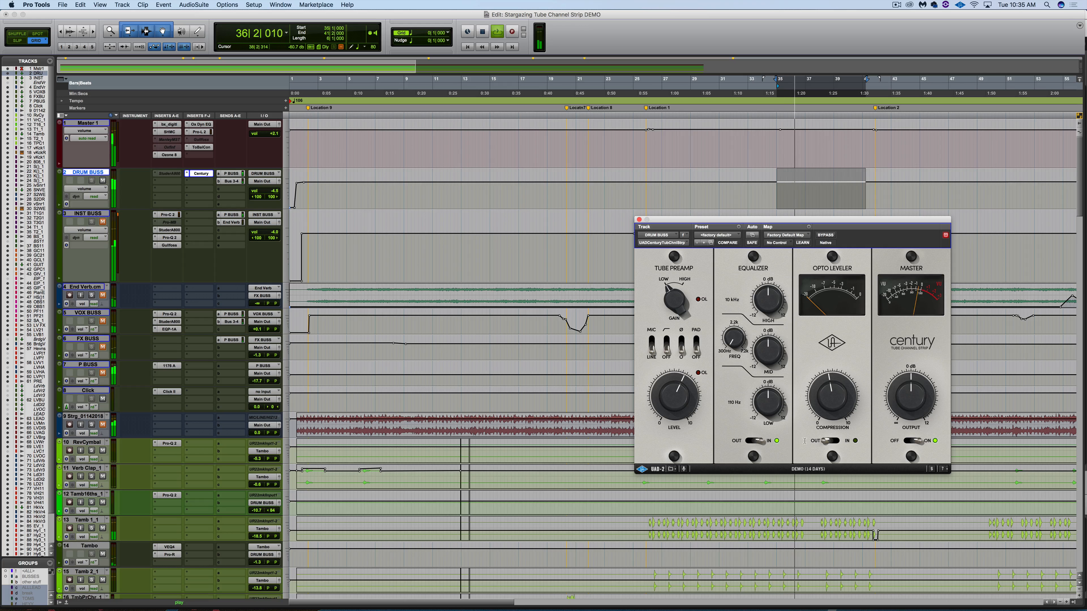
click(832, 441)
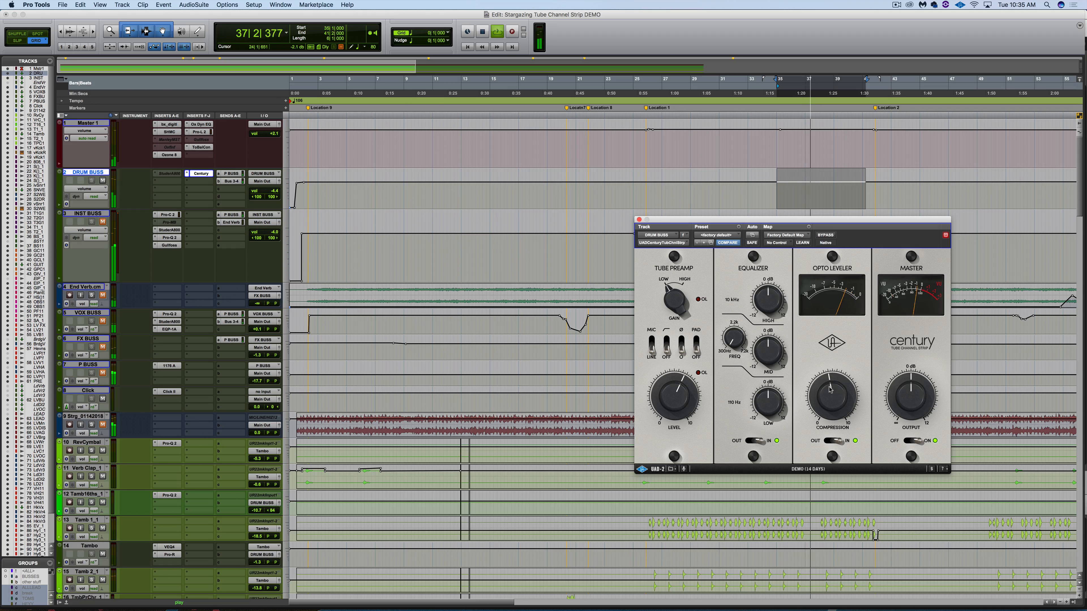
drag(831, 389, 829, 407)
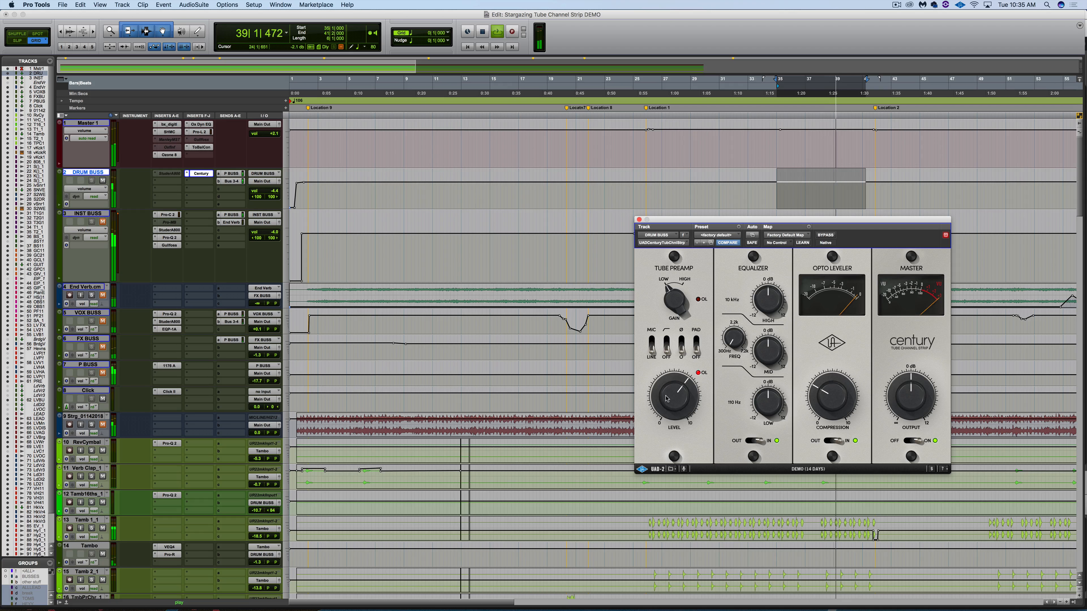
- Raise the DRUM BUSS Century's preamp level, back it off slightly and lower the master output to compensate
drag(667, 398, 668, 391)
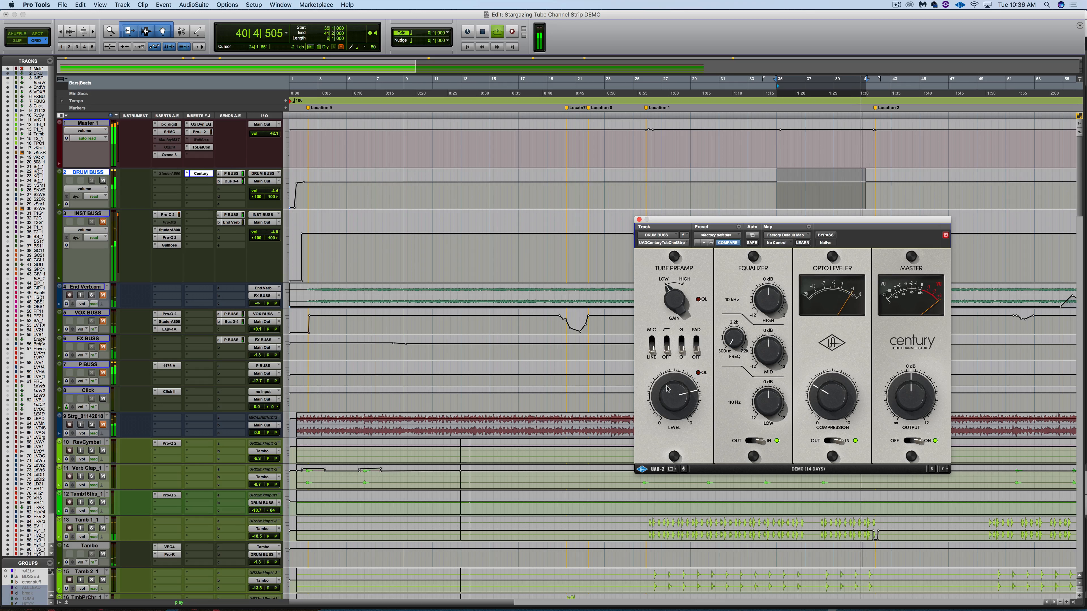
drag(668, 388, 666, 396)
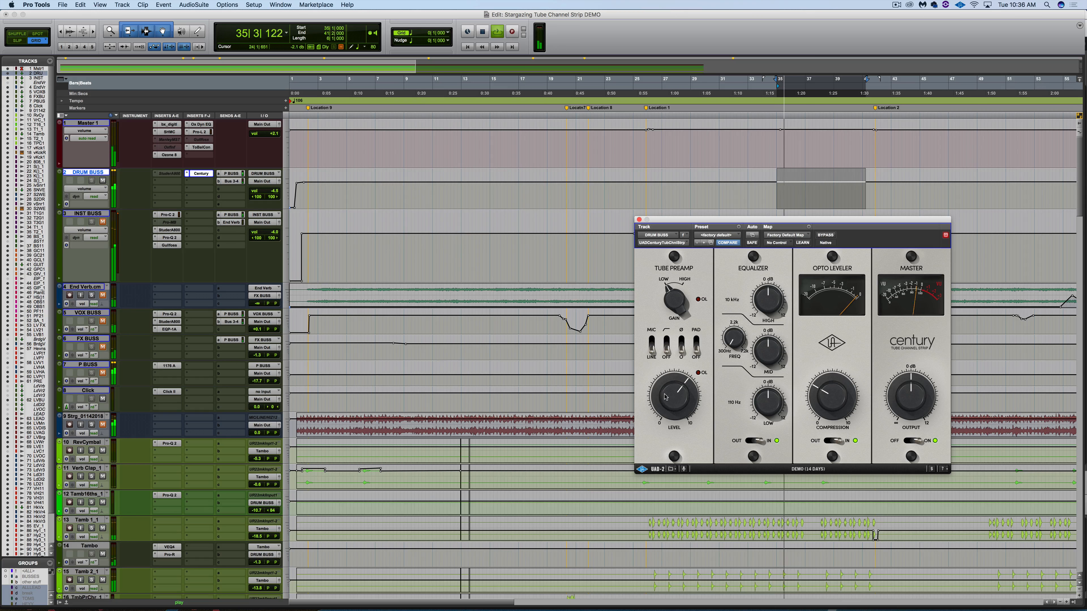
drag(911, 399, 911, 406)
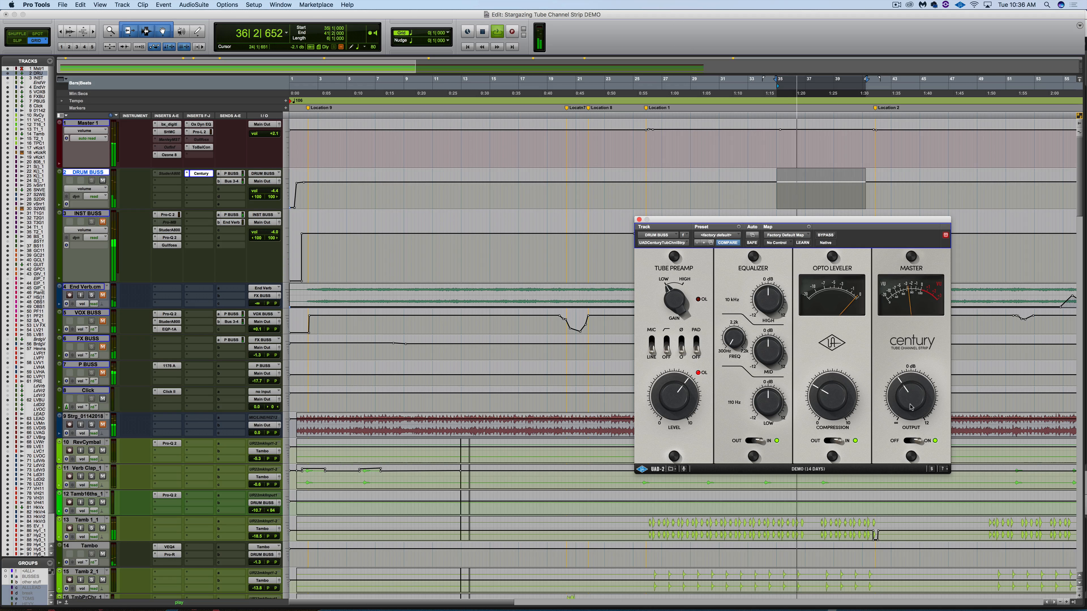